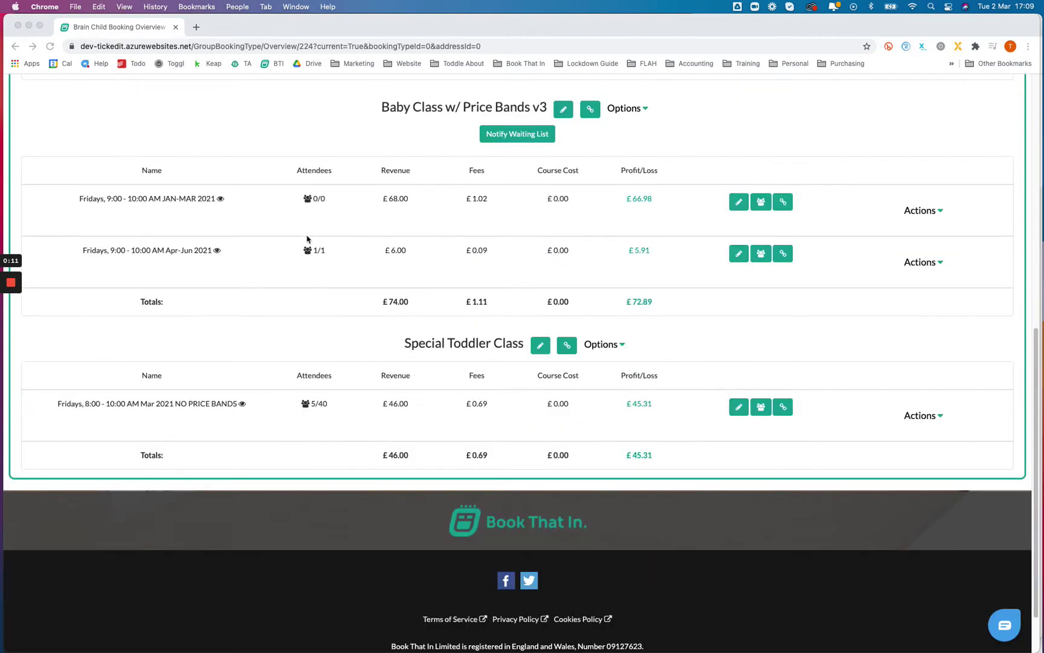
{"action": "left_click", "coordinate": [405, 348]}
{"action": "left_click_drag", "start_coordinate": [405, 348], "coordinate": [486, 340]}
{"action": "left_click", "coordinate": [462, 341]}
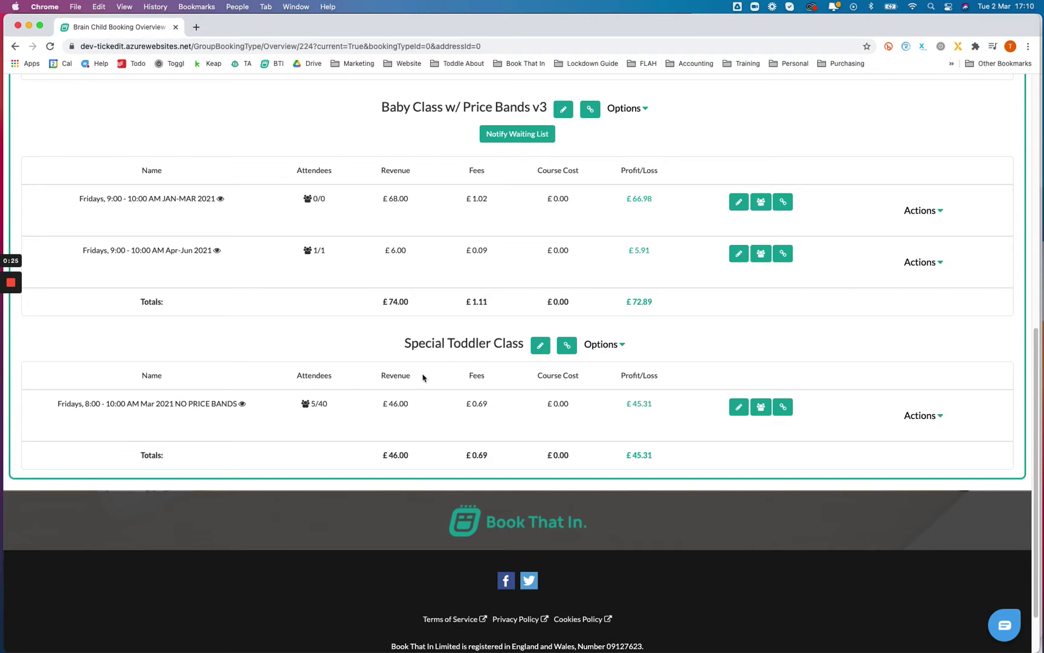
Start a new group event linked to the existing event type Special Toddler Class
{"action": "scroll", "coordinate": [464, 372], "scroll_direction": "up", "scroll_amount": 10}
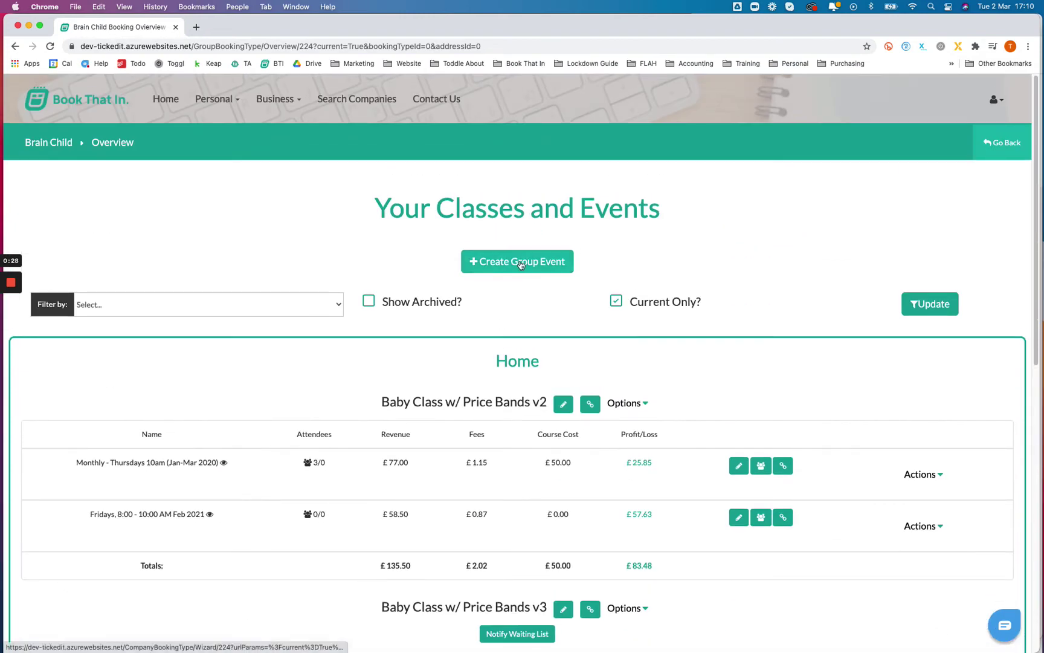
{"action": "left_click", "coordinate": [520, 262]}
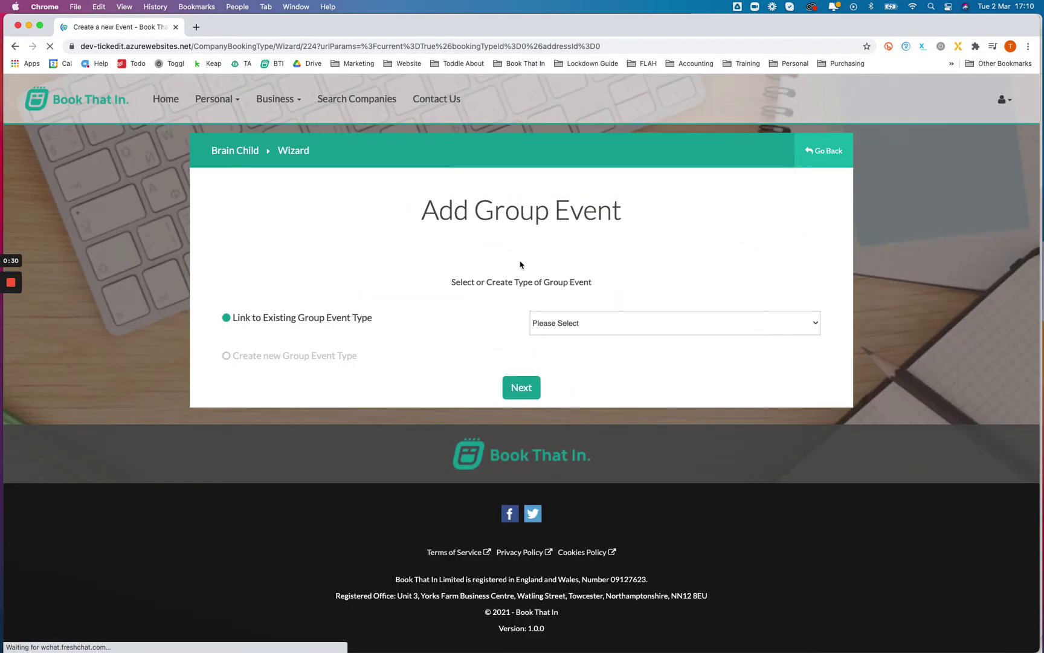
{"action": "left_click", "coordinate": [677, 330]}
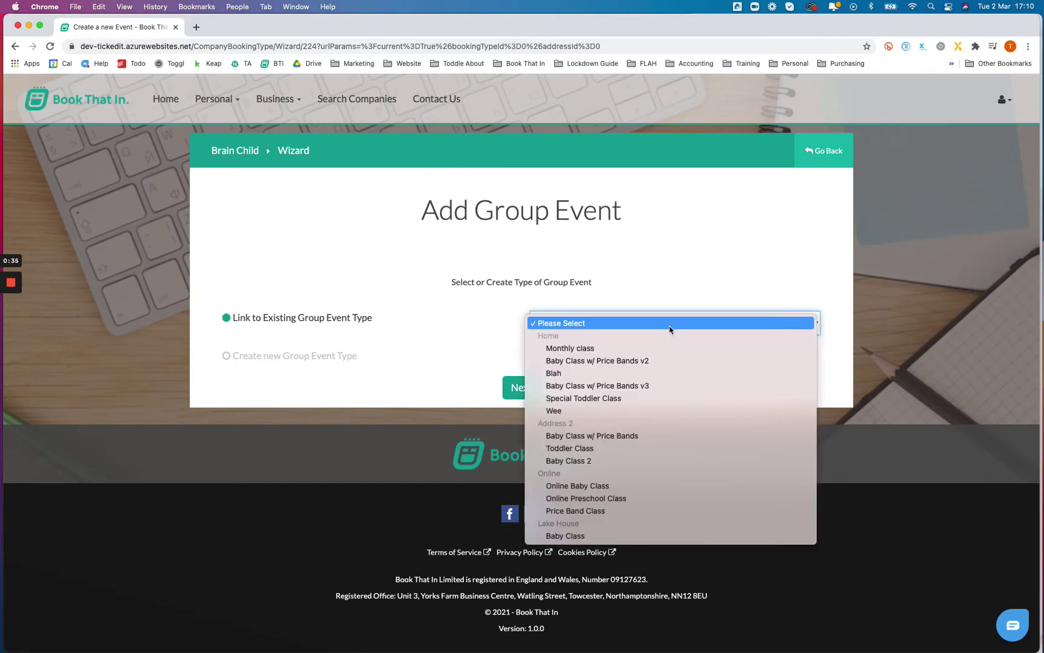
{"action": "left_click", "coordinate": [596, 399]}
{"action": "left_click", "coordinate": [524, 387]}
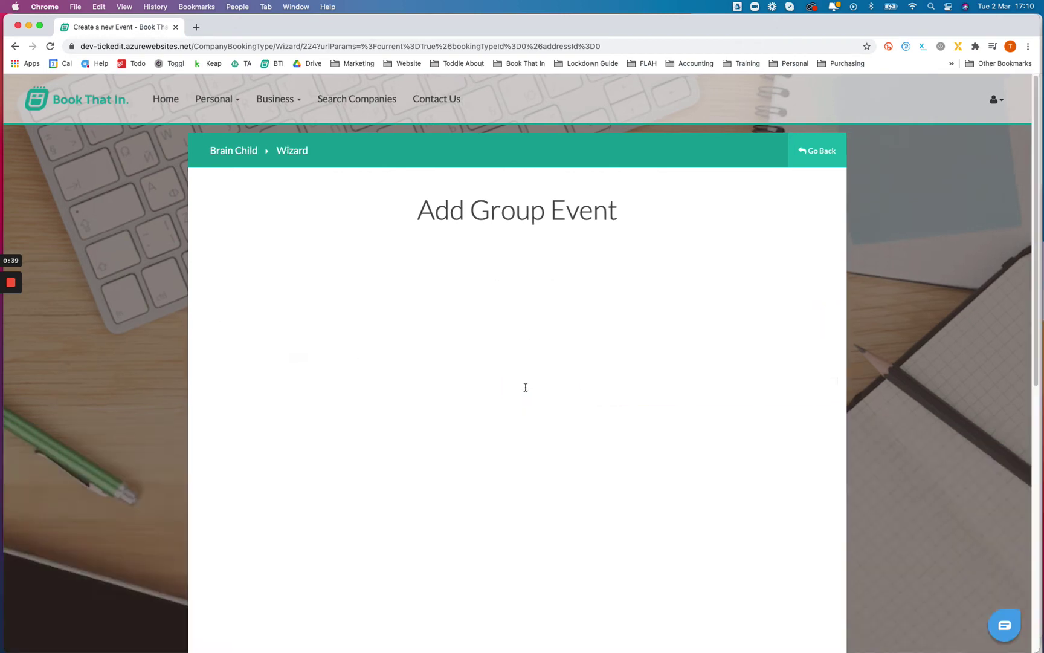
Copy the term details from Special Toddler Class "Fridays, 8:00 - 10:00 AM Mar 2021" and enable auto re-enrolment
{"action": "scroll", "coordinate": [507, 375], "scroll_direction": "down", "scroll_amount": 3}
{"action": "scroll", "coordinate": [539, 171], "scroll_direction": "up", "scroll_amount": 3}
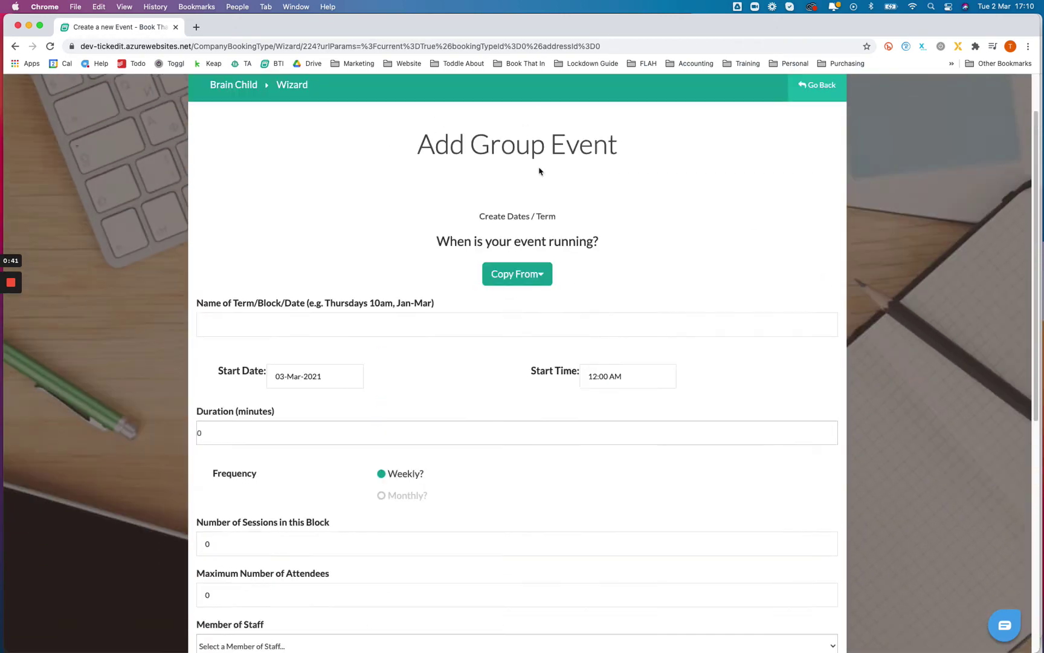
{"action": "left_click", "coordinate": [535, 274]}
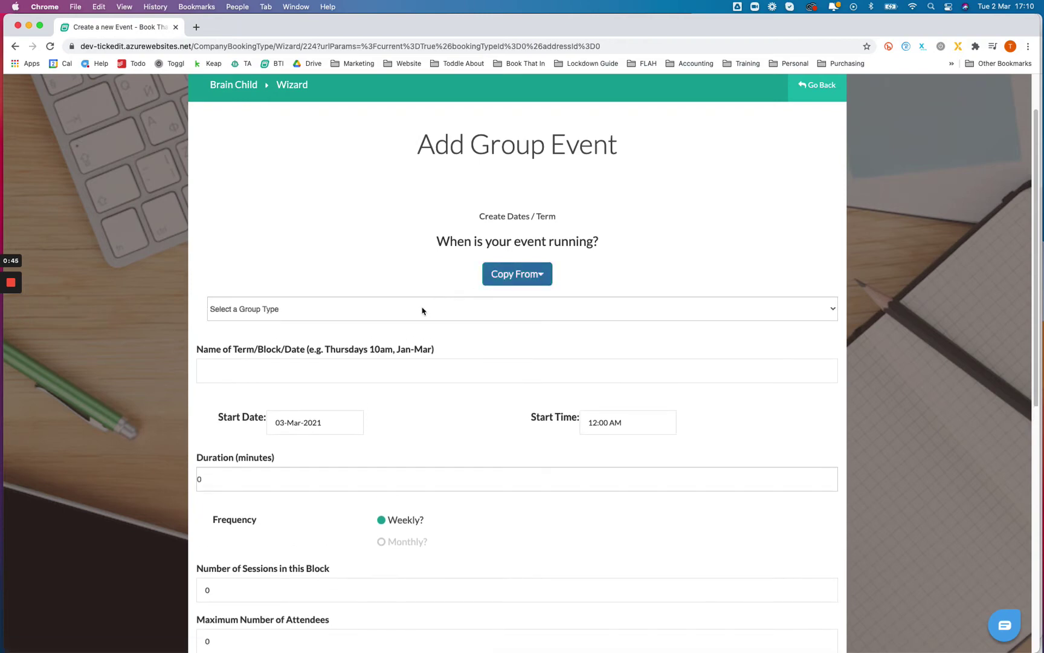
{"action": "left_click", "coordinate": [421, 310]}
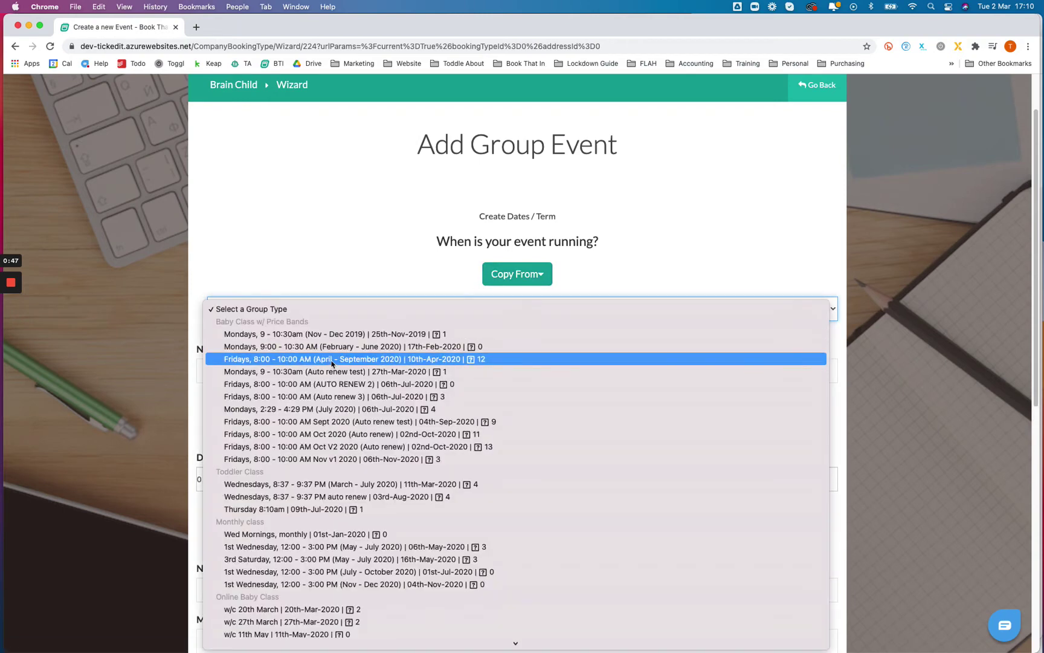
{"action": "scroll", "coordinate": [327, 374], "scroll_direction": "down", "scroll_amount": 5}
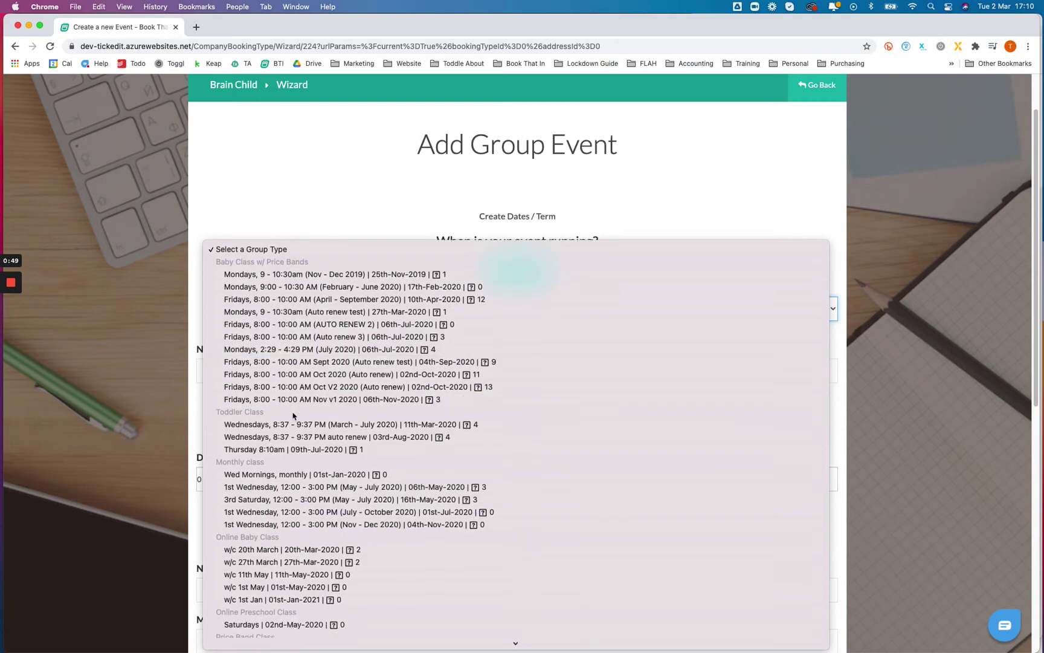
{"action": "scroll", "coordinate": [293, 413], "scroll_direction": "down", "scroll_amount": 8}
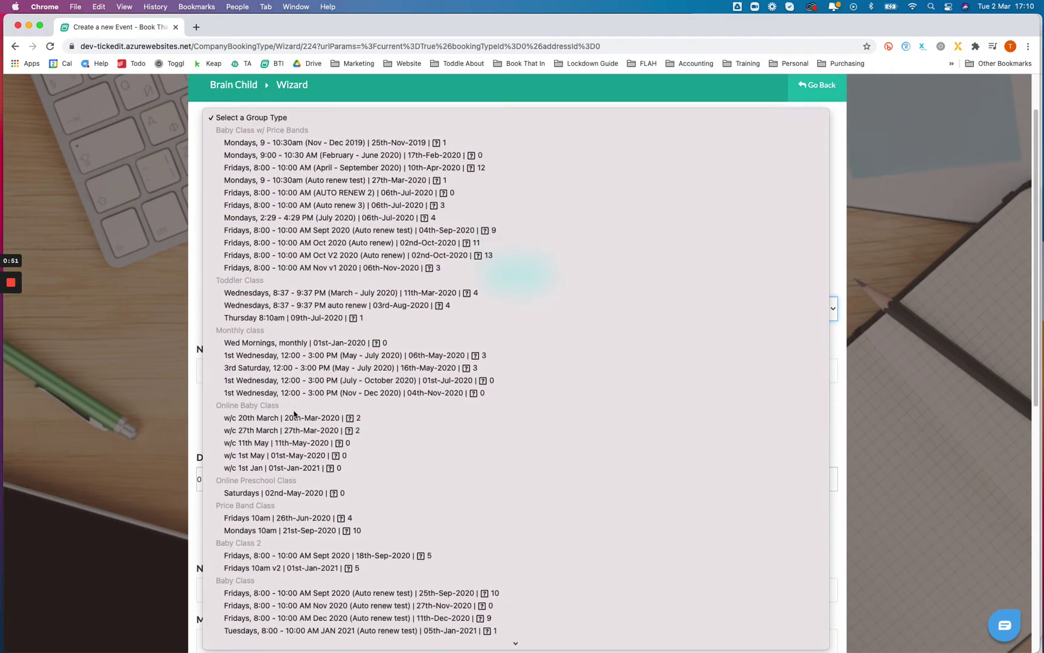
{"action": "scroll", "coordinate": [297, 415], "scroll_direction": "down", "scroll_amount": 5}
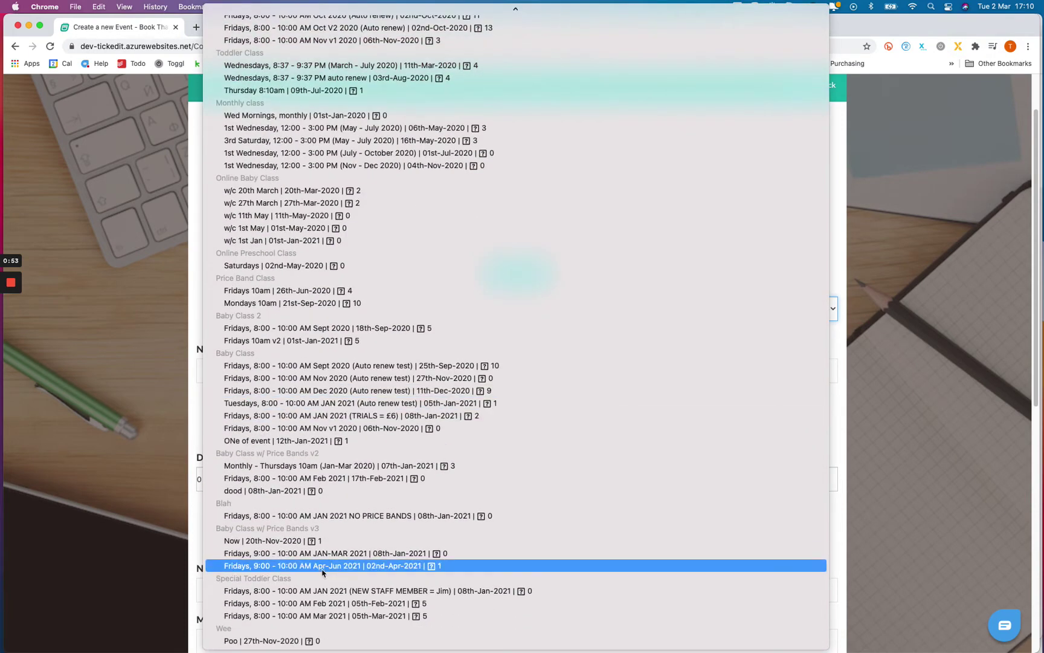
{"action": "left_click", "coordinate": [318, 615]}
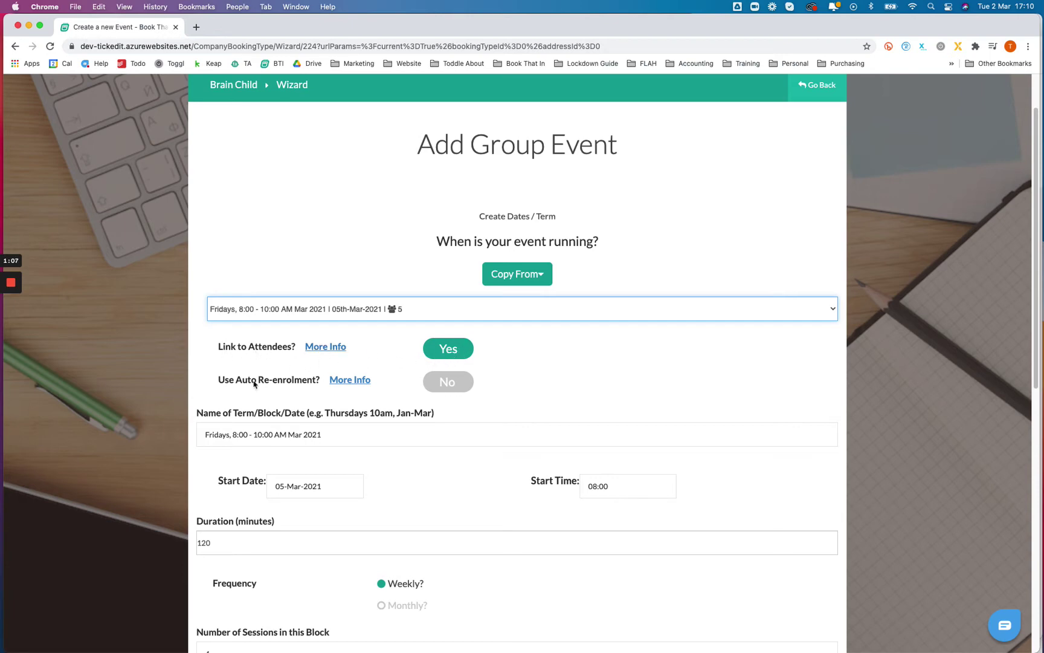
{"action": "left_click", "coordinate": [451, 383]}
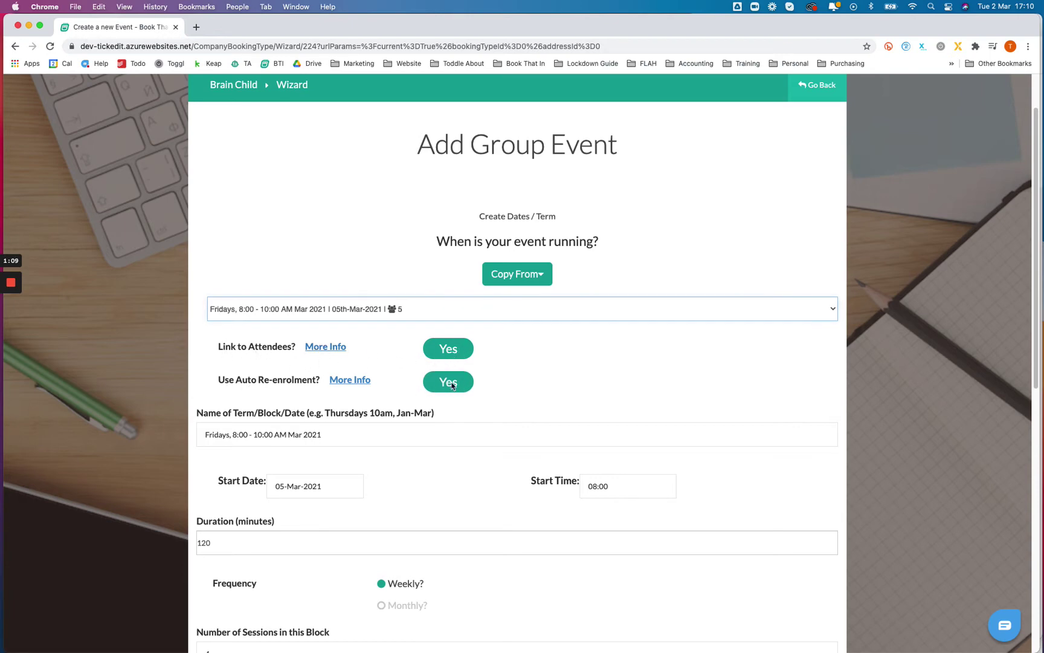
Rename the term to "Fridays, 8:00 - 10:00 AM Apr 2021" and set its start date to 02-Apr-2021
{"action": "scroll", "coordinate": [441, 381], "scroll_direction": "down", "scroll_amount": 2}
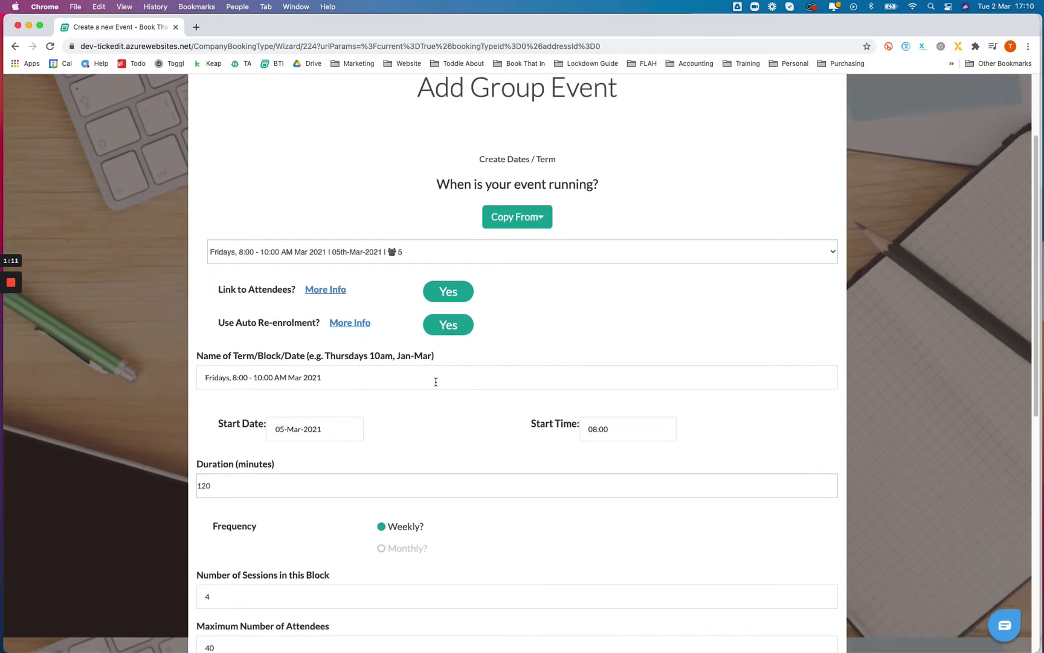
{"action": "double_click", "coordinate": [293, 377]}
{"action": "type", "text": "Apr"}
{"action": "left_click", "coordinate": [296, 429]}
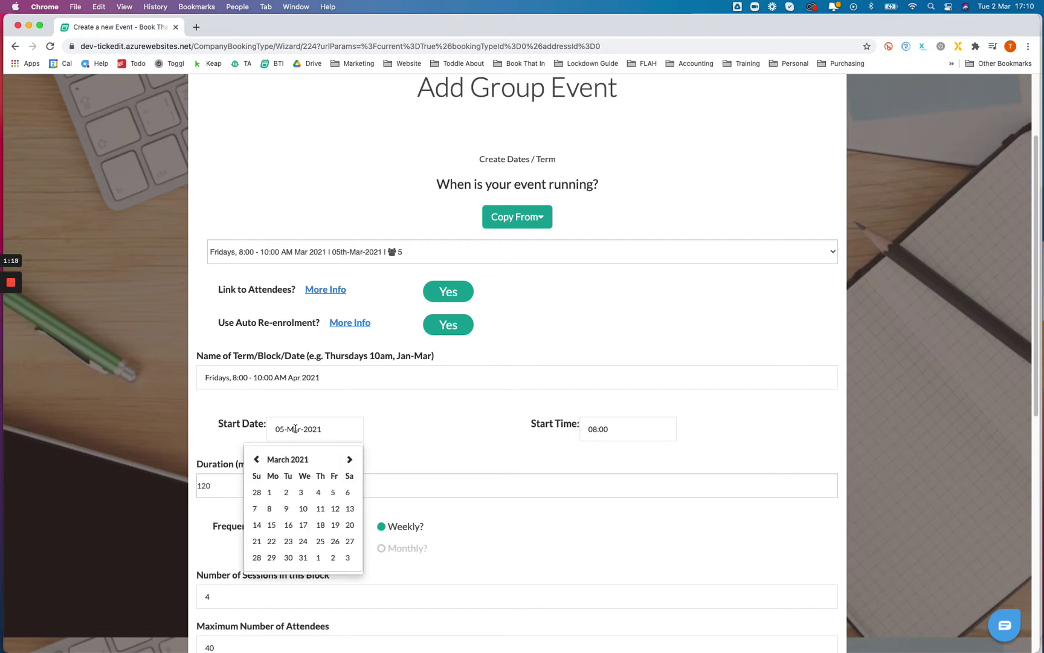
{"action": "left_click", "coordinate": [350, 460]}
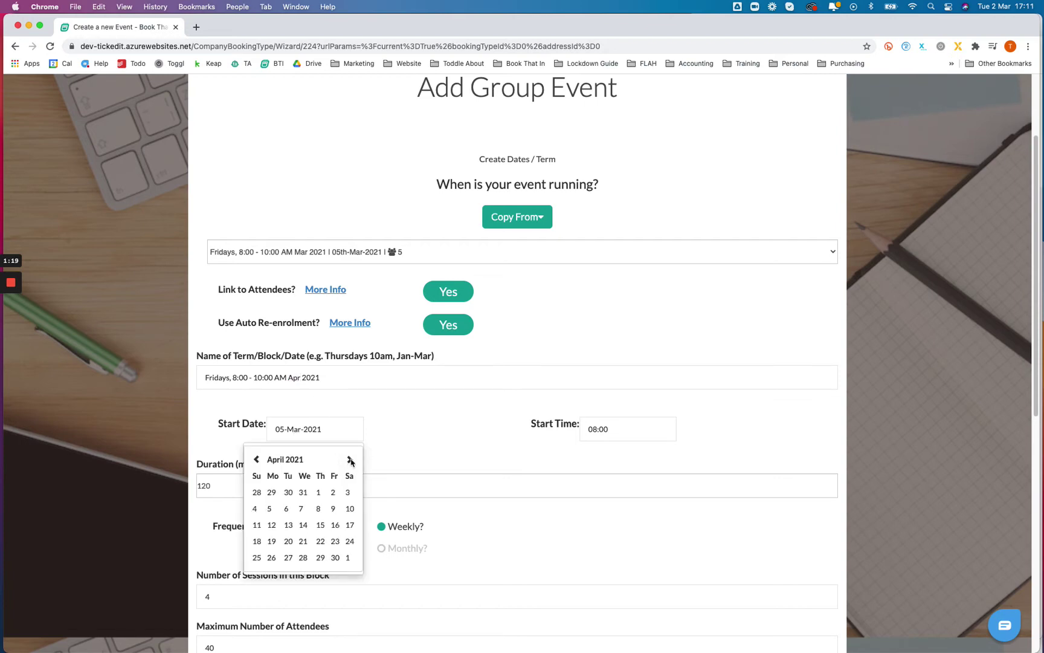
{"action": "left_click", "coordinate": [333, 493]}
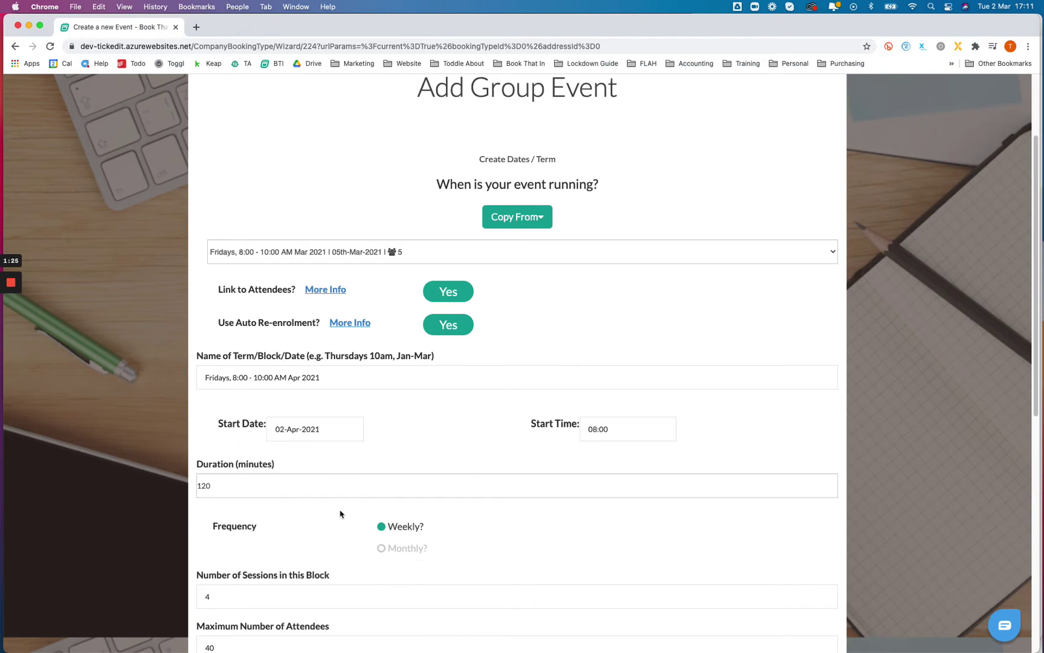
Set the number of sessions in this block to 5
{"action": "left_click", "coordinate": [238, 488]}
{"action": "scroll", "coordinate": [314, 508], "scroll_direction": "down", "scroll_amount": 3}
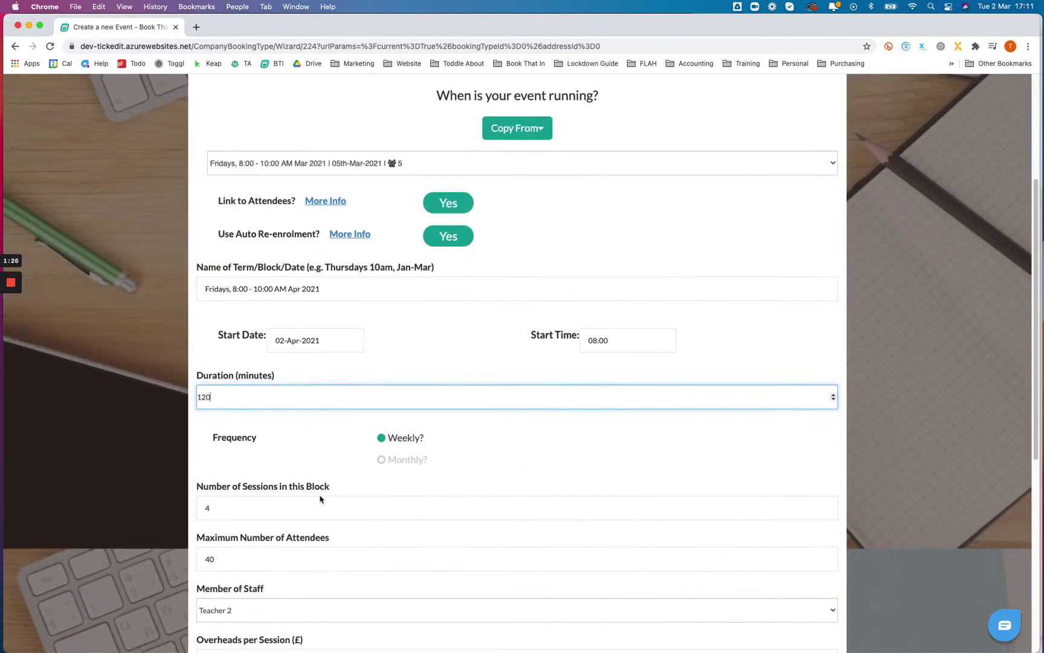
{"action": "scroll", "coordinate": [320, 499], "scroll_direction": "down", "scroll_amount": 2}
{"action": "left_click_drag", "start_coordinate": [236, 440], "coordinate": [196, 441]}
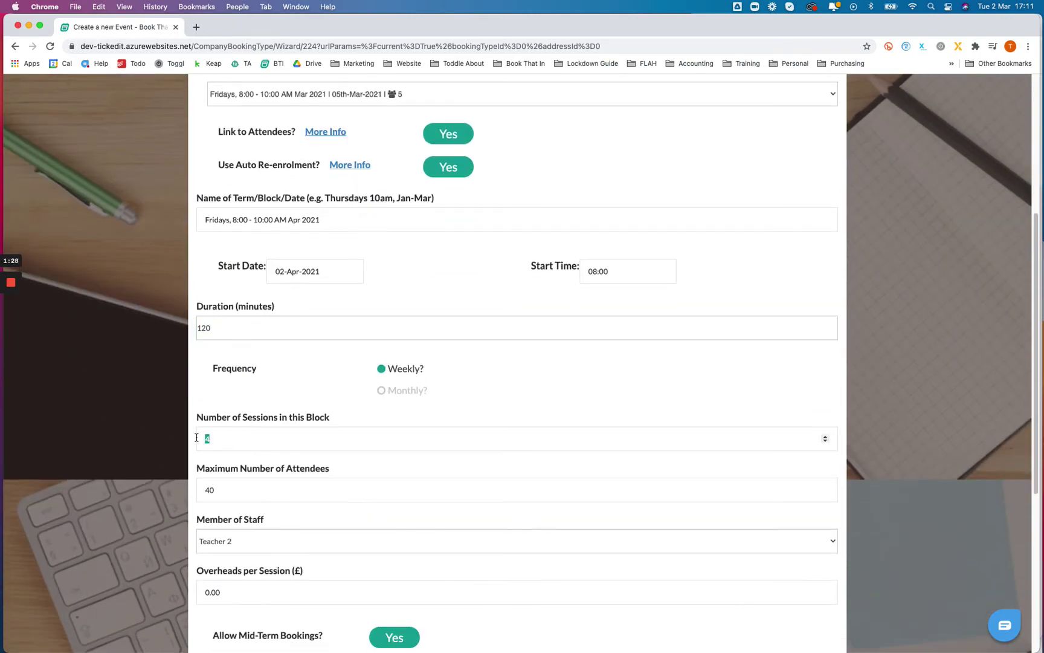
{"action": "type", "text": "5"}
Accept the remaining term settings and copied booking costs, and finish creating the group event
{"action": "scroll", "coordinate": [348, 454], "scroll_direction": "down", "scroll_amount": 2}
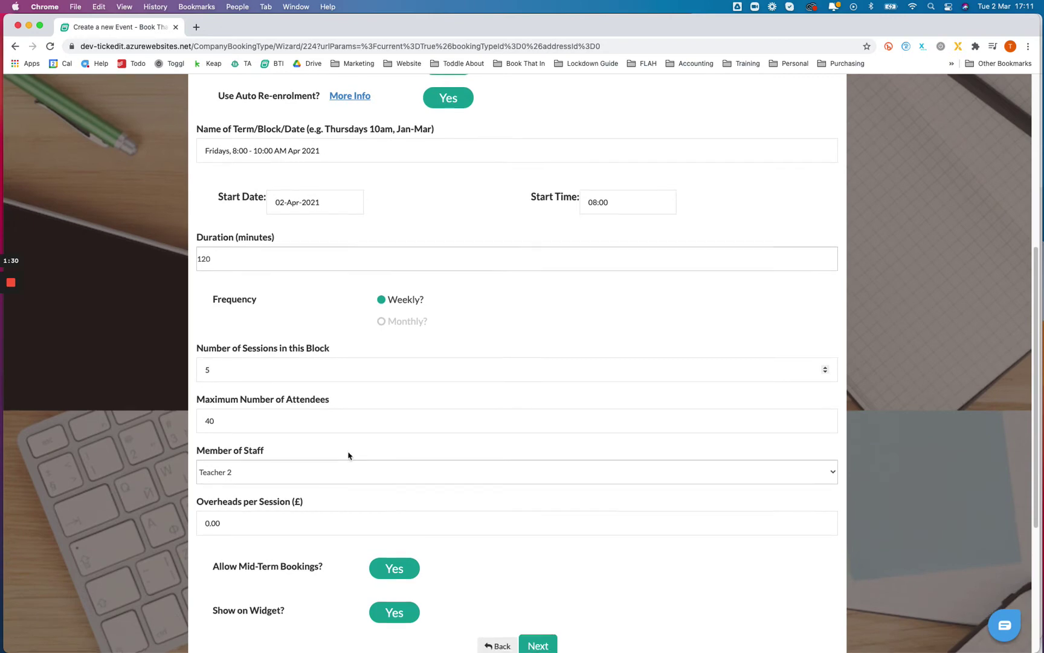
{"action": "scroll", "coordinate": [349, 455], "scroll_direction": "down", "scroll_amount": 2}
{"action": "scroll", "coordinate": [327, 461], "scroll_direction": "down", "scroll_amount": 5}
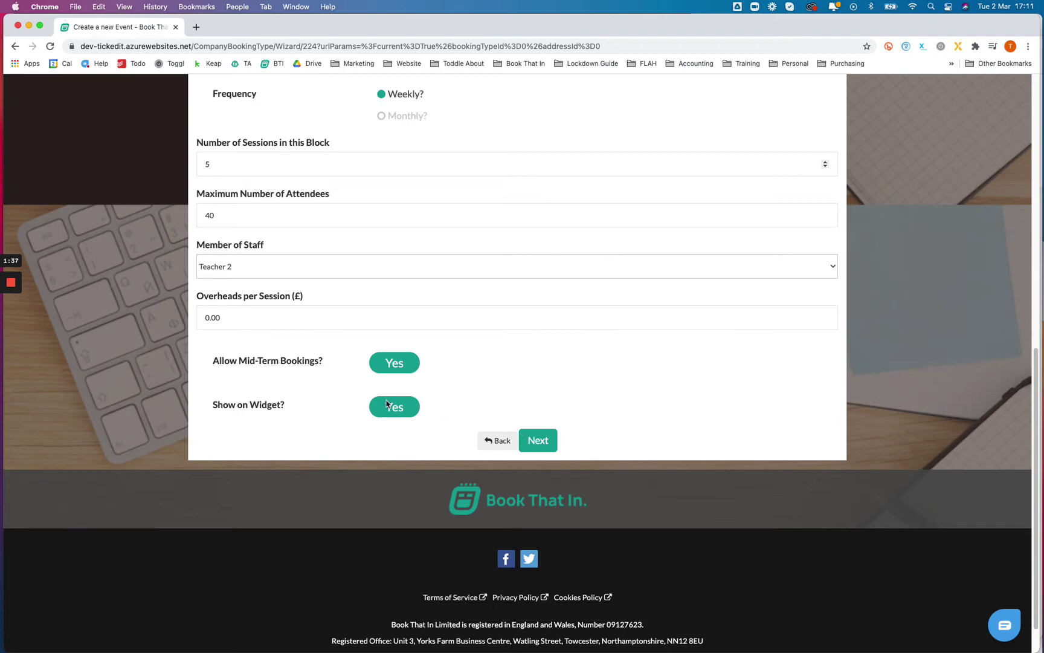
{"action": "left_click", "coordinate": [533, 434]}
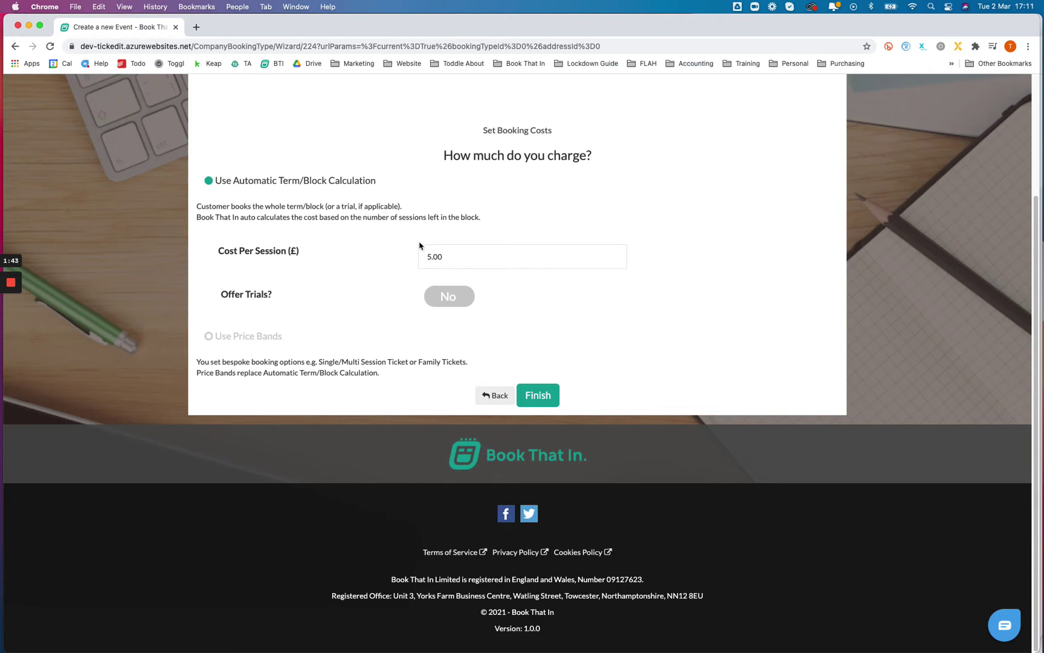
{"action": "left_click", "coordinate": [537, 395]}
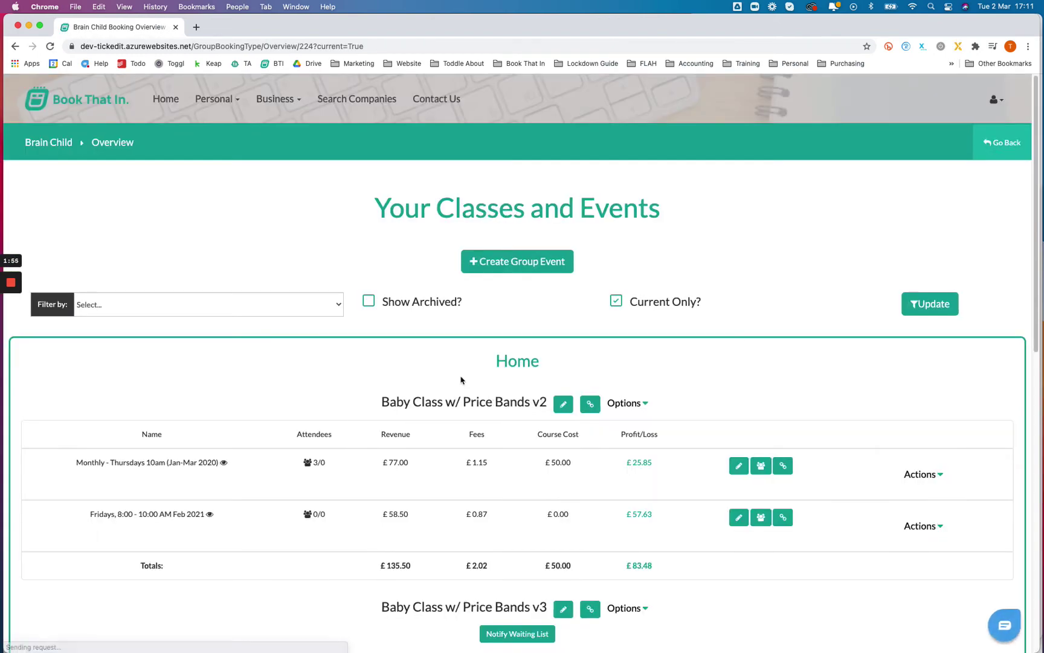
Send the auto-renewal notification emails for the Special Toddler Class April 2021 block
{"action": "scroll", "coordinate": [453, 359], "scroll_direction": "down", "scroll_amount": 10}
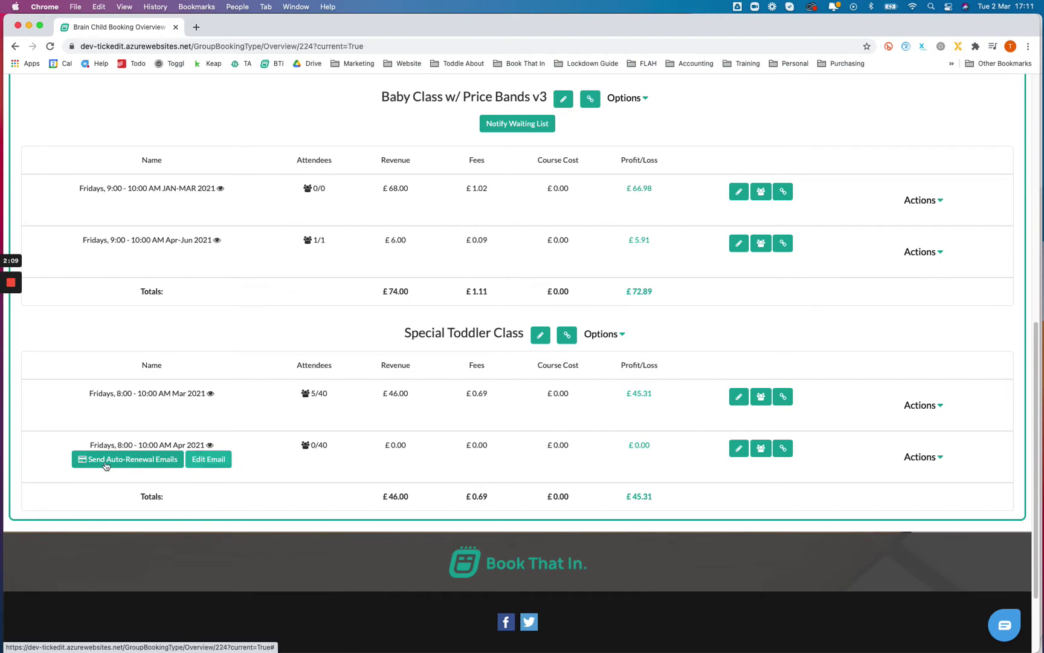
{"action": "left_click", "coordinate": [127, 462]}
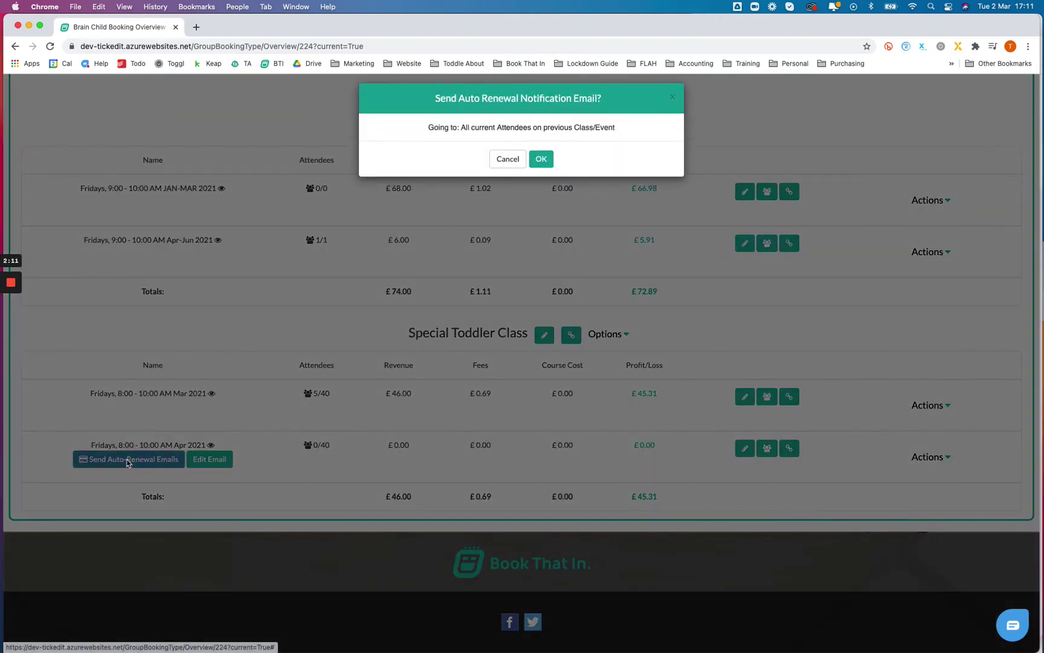
{"action": "left_click", "coordinate": [548, 169]}
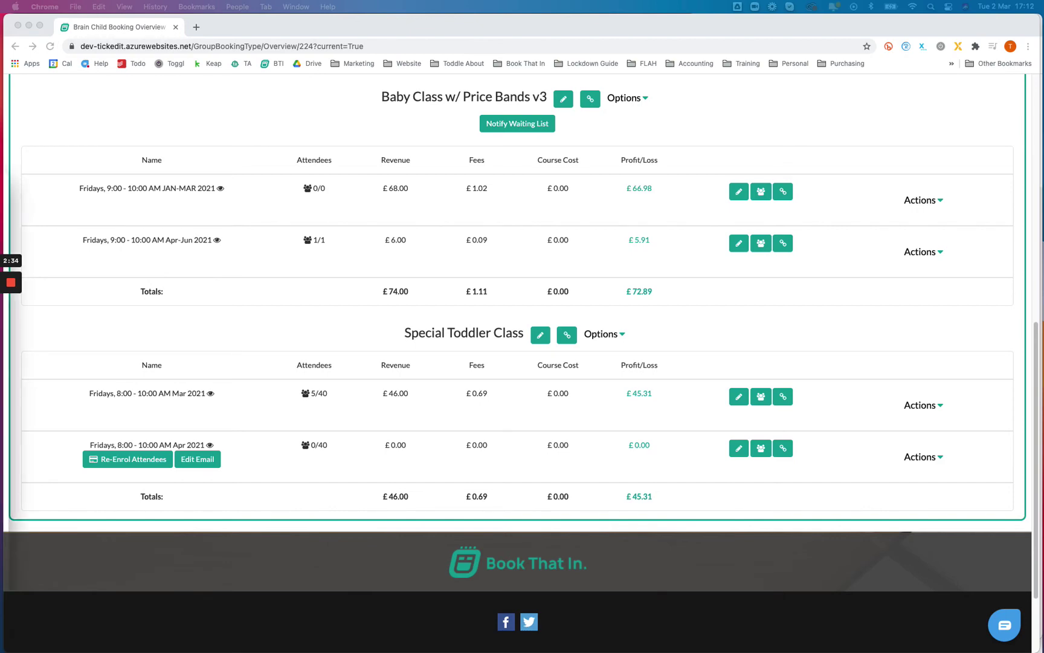
Switch to the auto-renewal notification email in Spark and review its re-enrolment wording, session dates and full-term cost
{"action": "left_click_drag", "start_coordinate": [356, 652], "coordinate": [397, 46]}
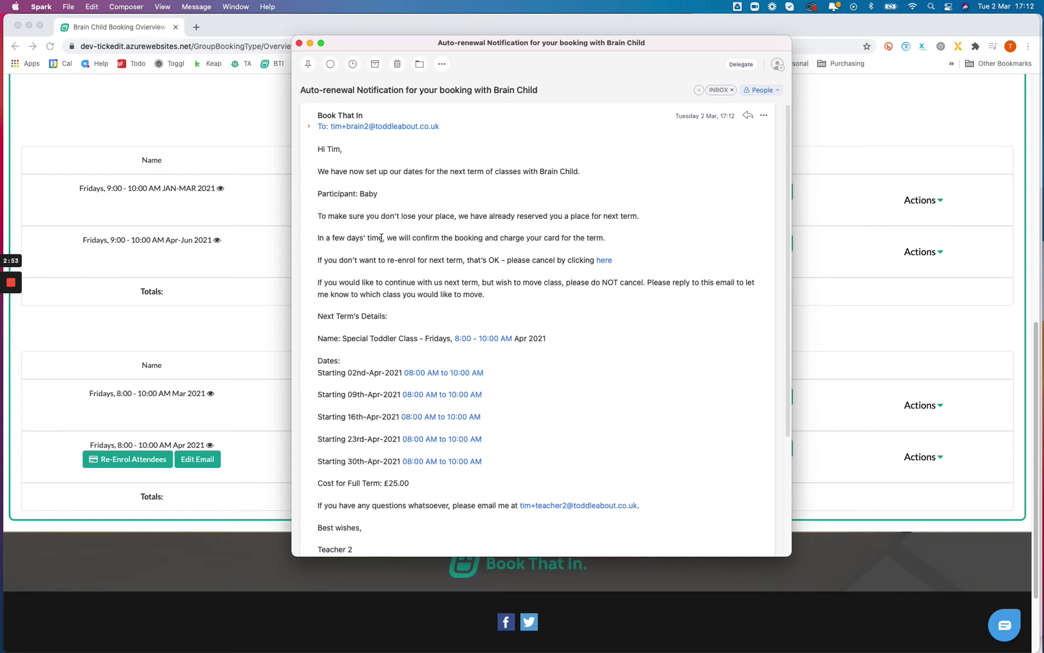
{"action": "left_click_drag", "start_coordinate": [382, 238], "coordinate": [318, 238]}
{"action": "left_click", "coordinate": [354, 238]}
{"action": "scroll", "coordinate": [364, 308], "scroll_direction": "down", "scroll_amount": 2}
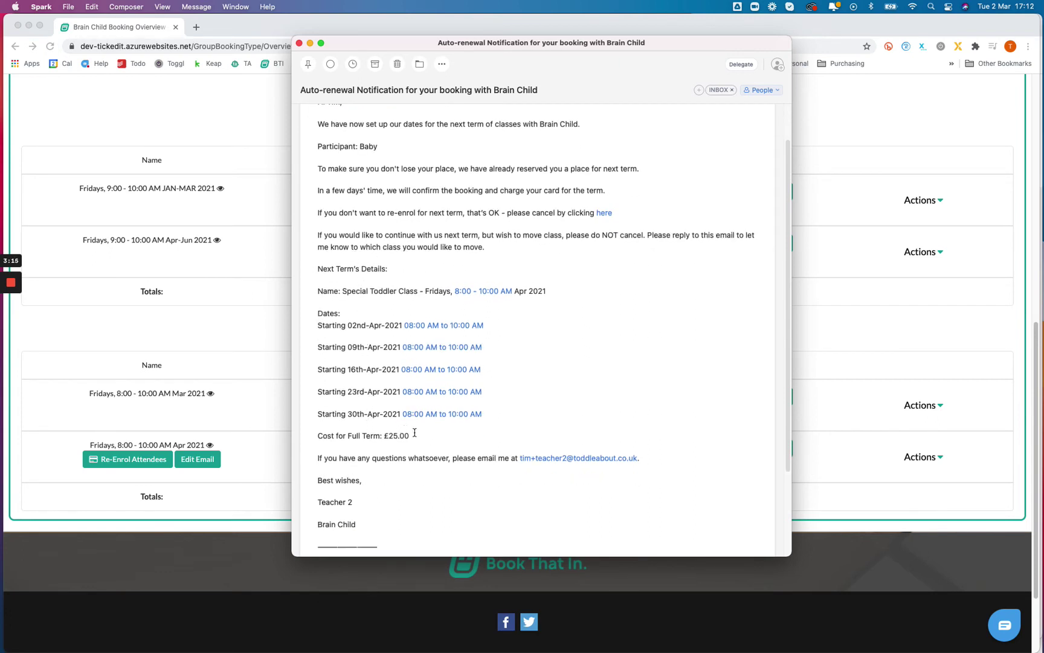
{"action": "left_click_drag", "start_coordinate": [415, 433], "coordinate": [380, 436]}
{"action": "scroll", "coordinate": [401, 435], "scroll_direction": "down", "scroll_amount": 1}
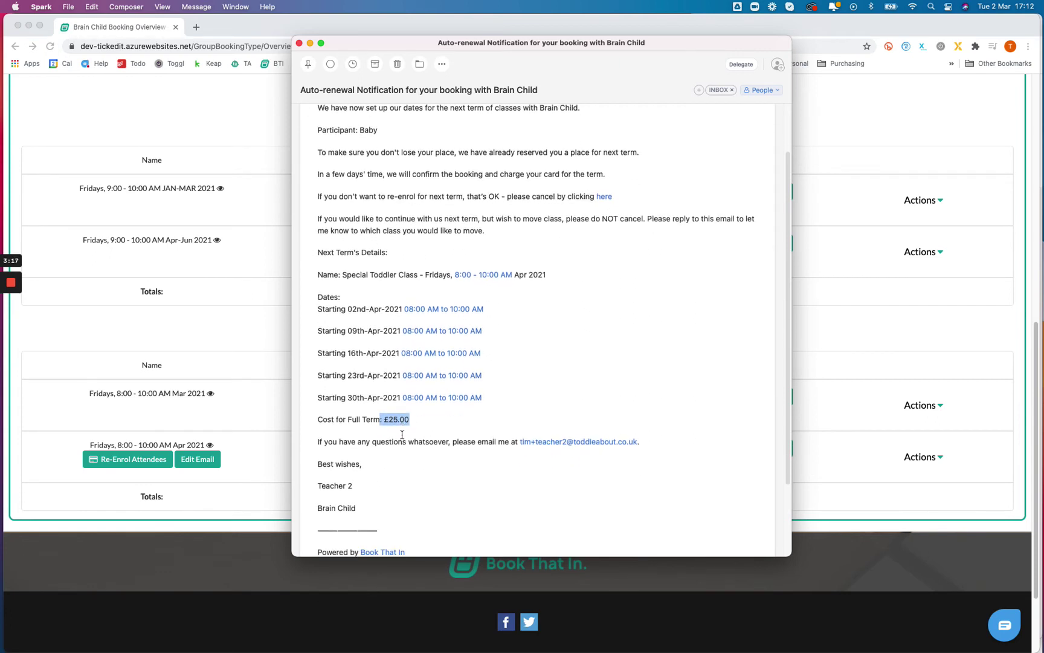
{"action": "scroll", "coordinate": [402, 435], "scroll_direction": "up", "scroll_amount": 3}
{"action": "left_click_drag", "start_coordinate": [431, 52], "coordinate": [0, 52]}
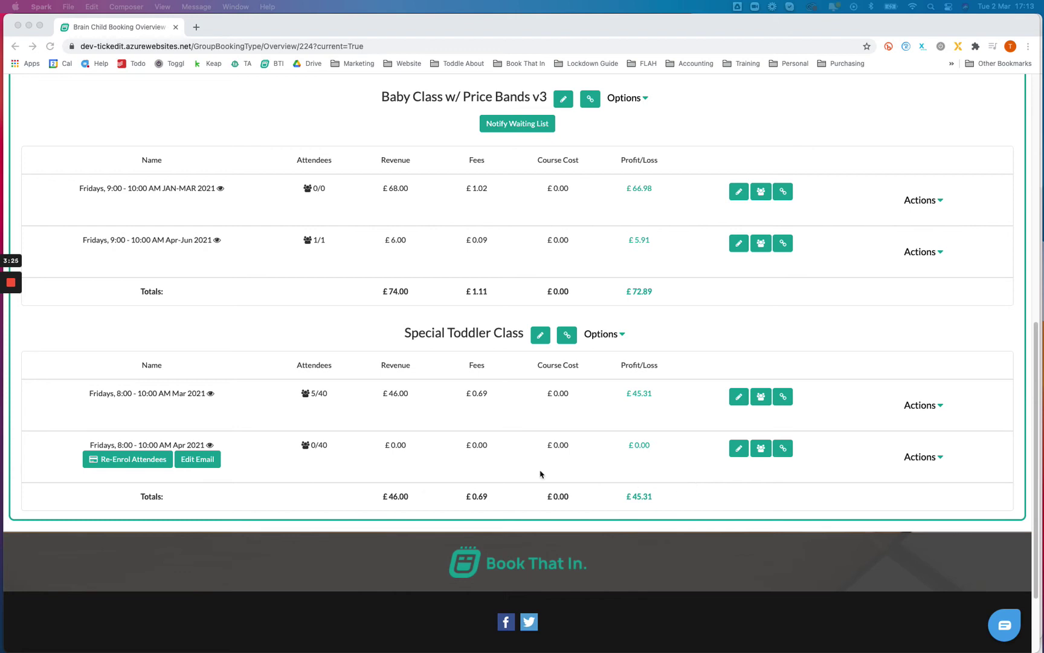
Switch back to Chrome, open the re-enrolment list for the April 2021 block and check its cancelled bookings
{"action": "left_click", "coordinate": [225, 330]}
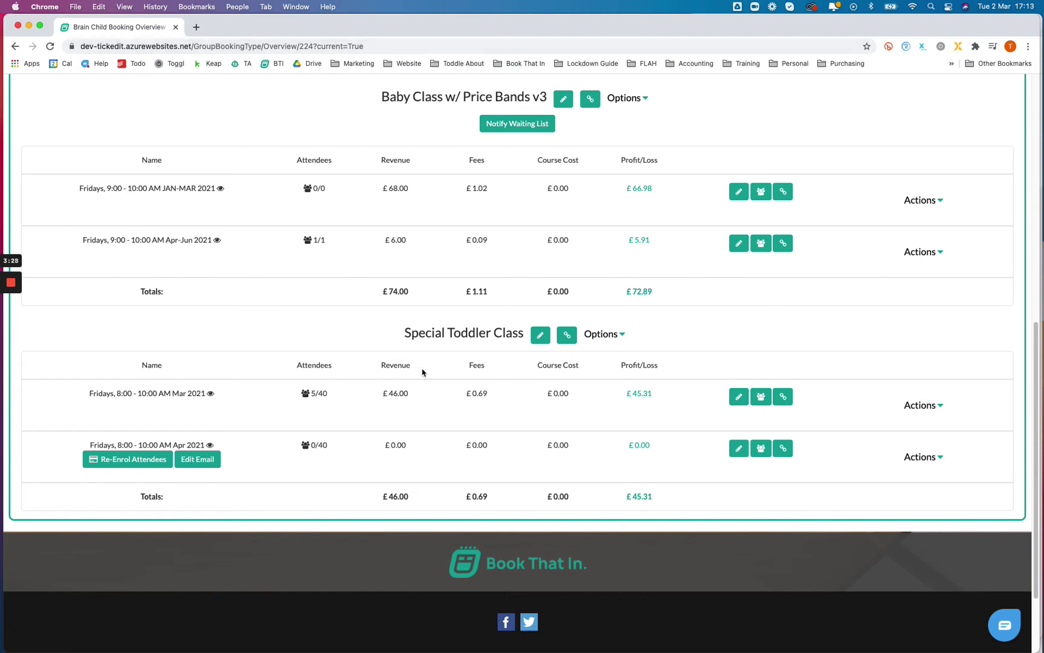
{"action": "left_click", "coordinate": [120, 463]}
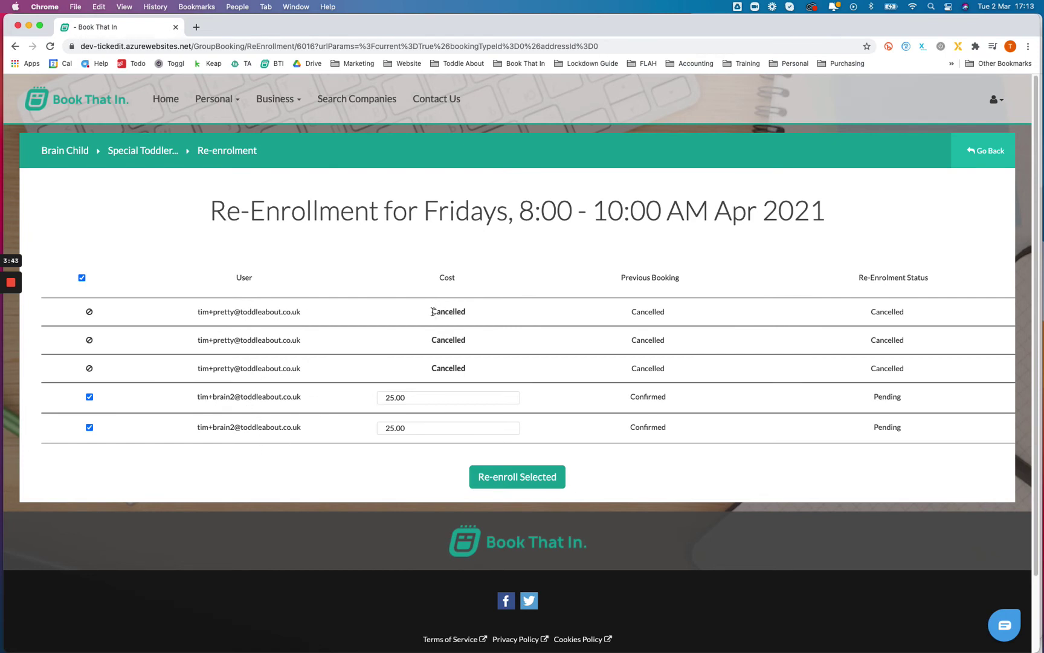
{"action": "left_click_drag", "start_coordinate": [433, 312], "coordinate": [468, 368]}
{"action": "left_click", "coordinate": [471, 368]}
Set the first pending attendee's cost to 20, re-enrol both selected attendees and finish the re-enrolment
{"action": "left_click", "coordinate": [89, 397]}
{"action": "left_click", "coordinate": [89, 397]}
{"action": "left_click_drag", "start_coordinate": [426, 396], "coordinate": [336, 400]}
{"action": "type", "text": "20"}
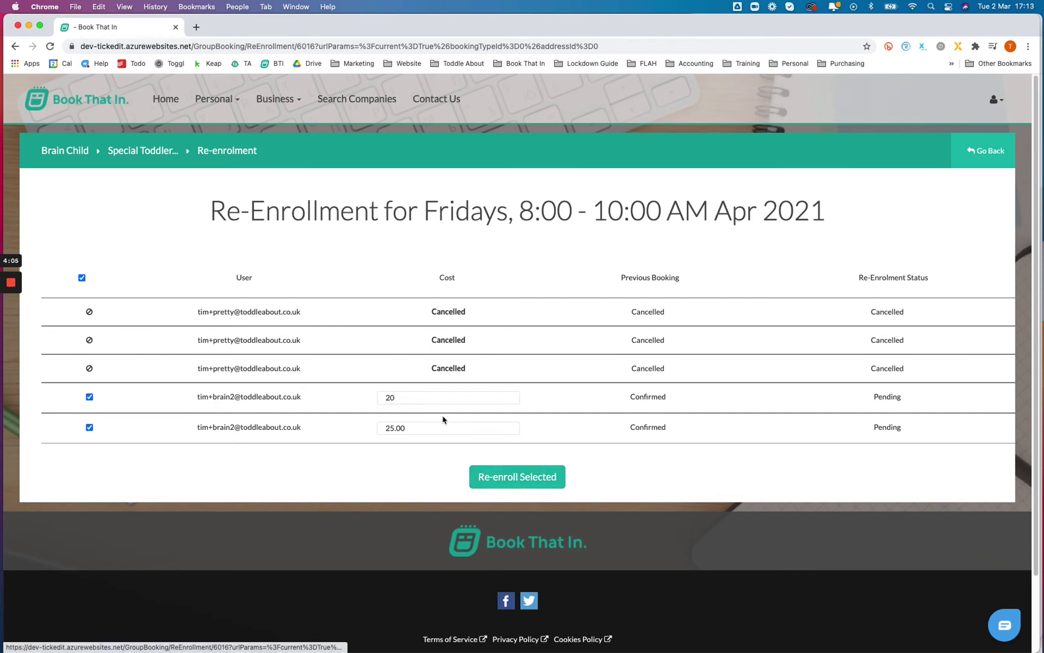
{"action": "left_click", "coordinate": [501, 470]}
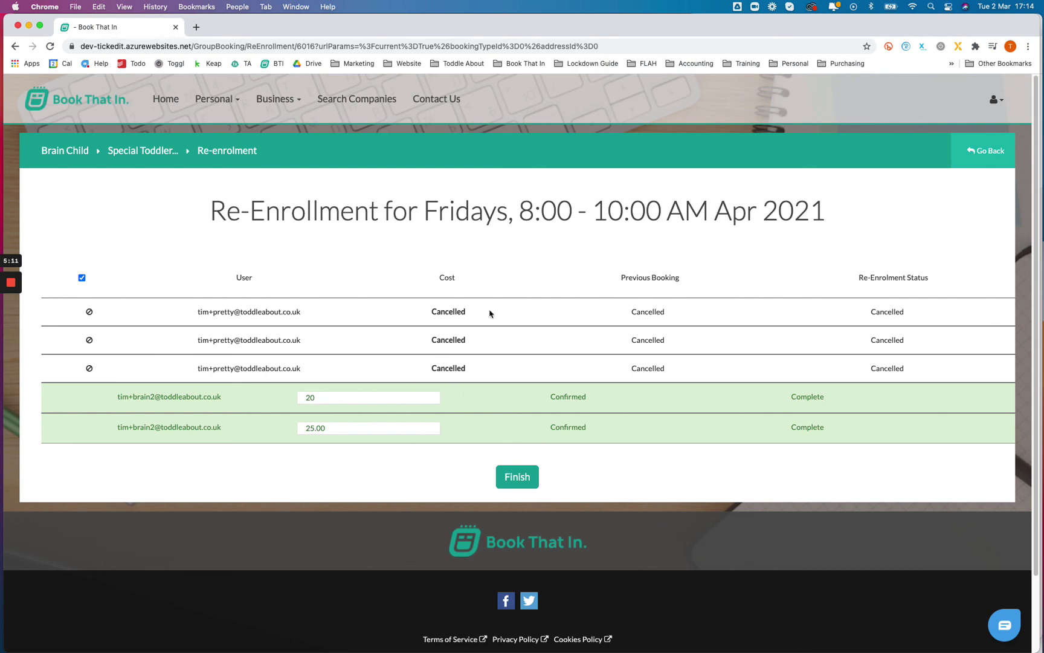
{"action": "left_click", "coordinate": [518, 480]}
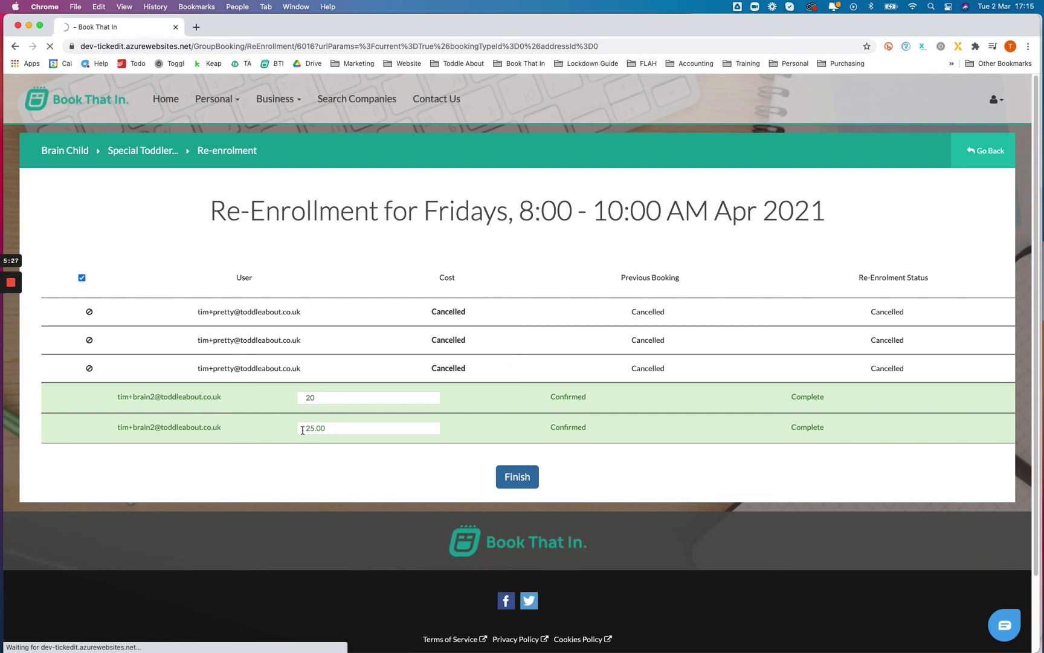
Check the attendees and revenue of the Special Toddler Class April 2021 block in the overview
{"action": "scroll", "coordinate": [424, 439], "scroll_direction": "down", "scroll_amount": 10}
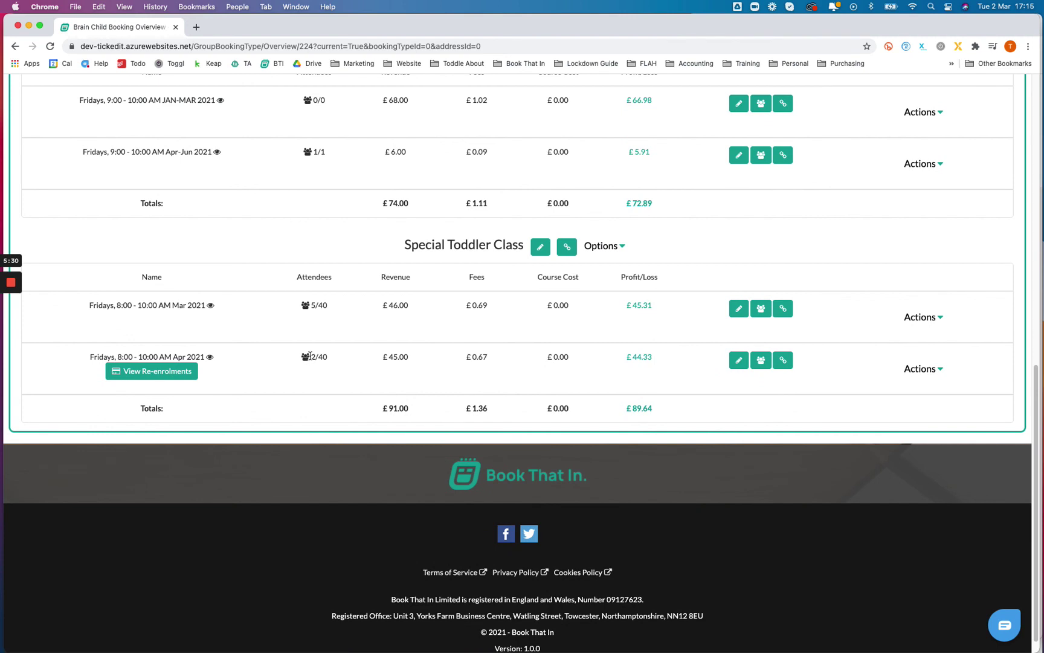
{"action": "left_click_drag", "start_coordinate": [311, 357], "coordinate": [409, 357]}
{"action": "left_click", "coordinate": [327, 355]}
{"action": "left_click", "coordinate": [409, 362]}
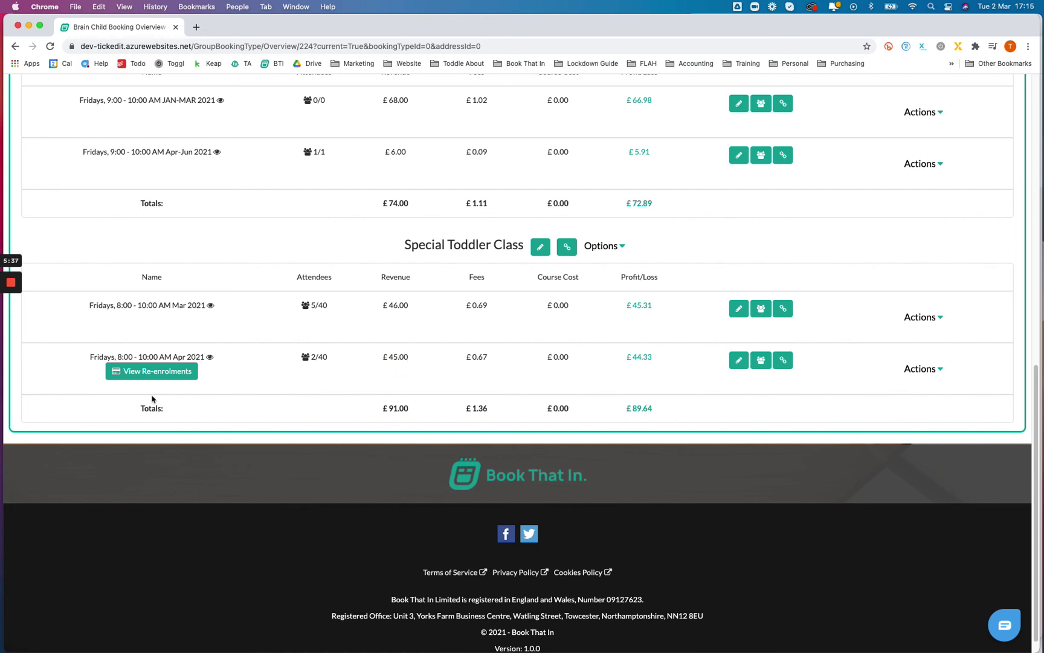